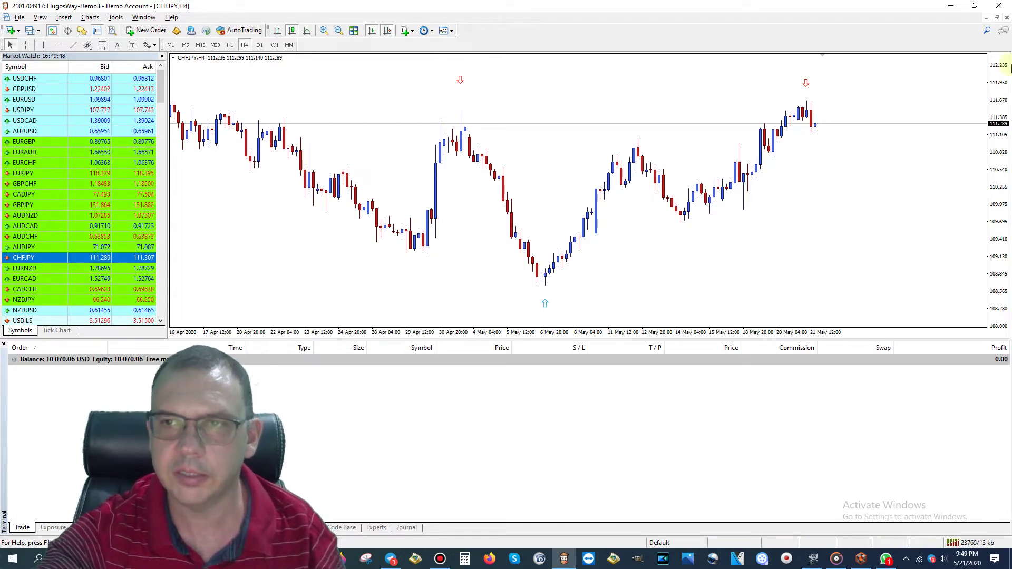
Step: Switch the CHFJPY chart from the H4 to the H1 timeframe
mouse_move(807, 113)
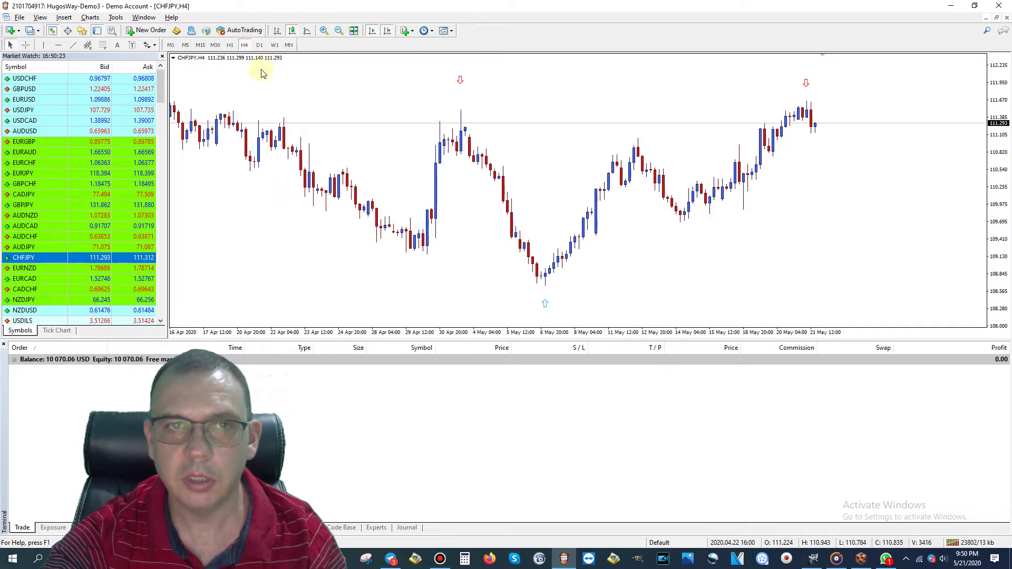
left_click(230, 45)
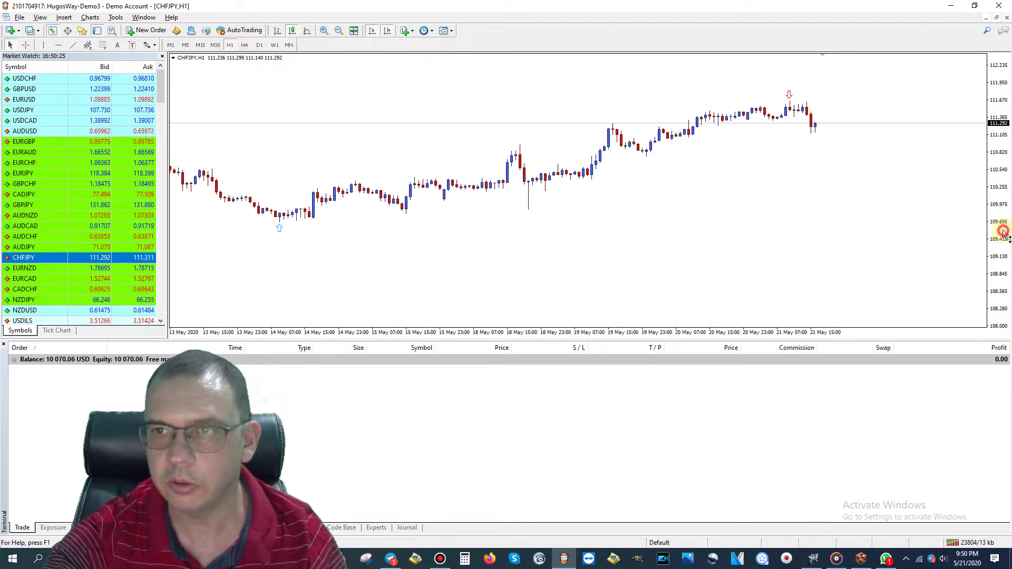
Step: Fit the candles to the chart height and draw horizontal lines at about 111.125, 110.939 and 110.748
double_click(1003, 236)
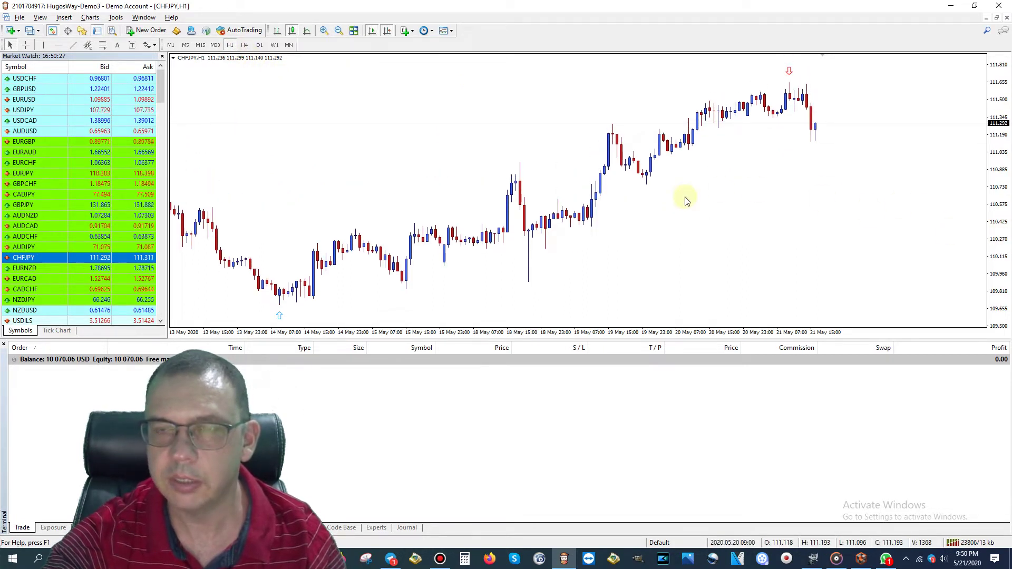
left_click(59, 44)
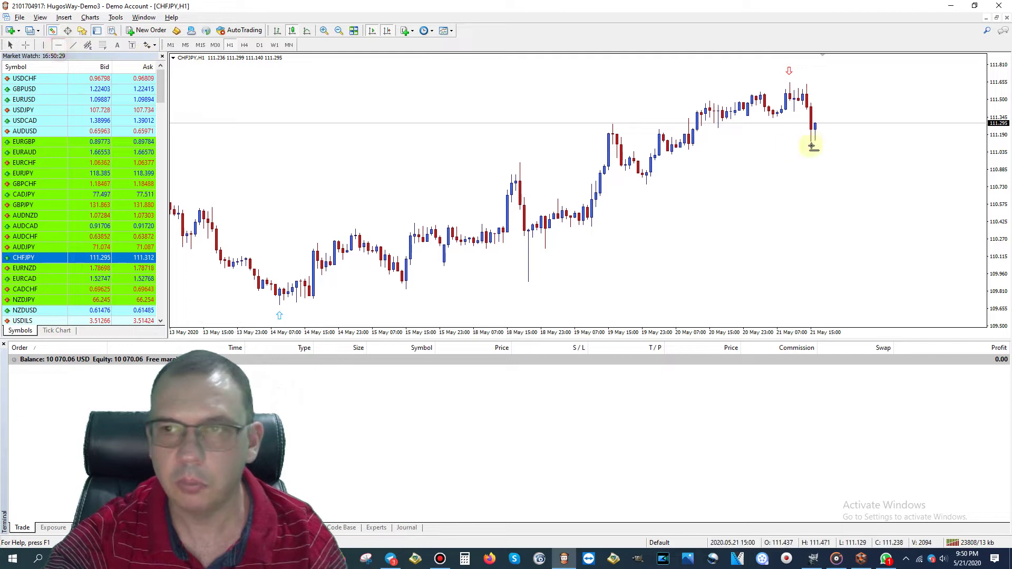
left_click(813, 142)
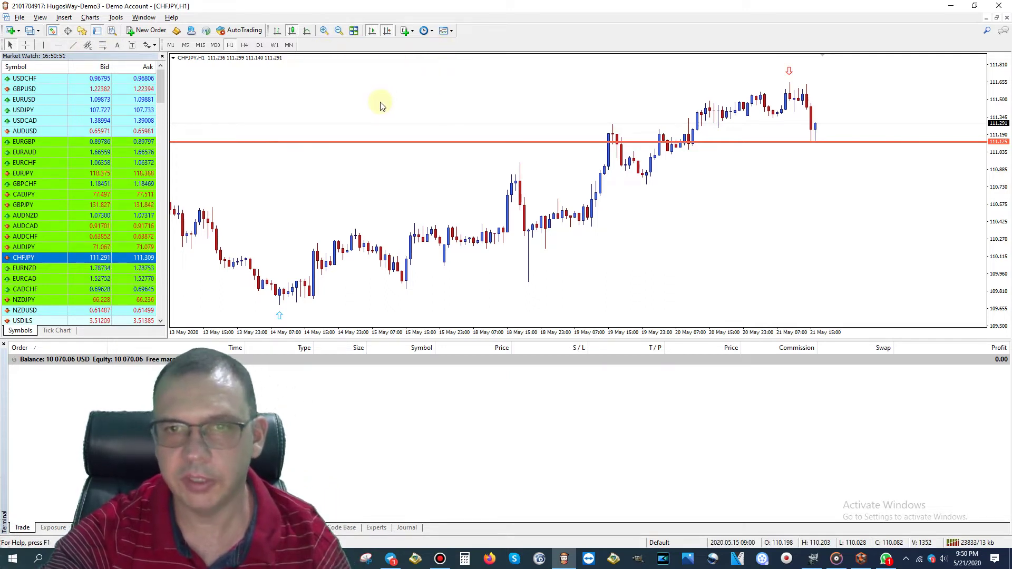
left_click(59, 45)
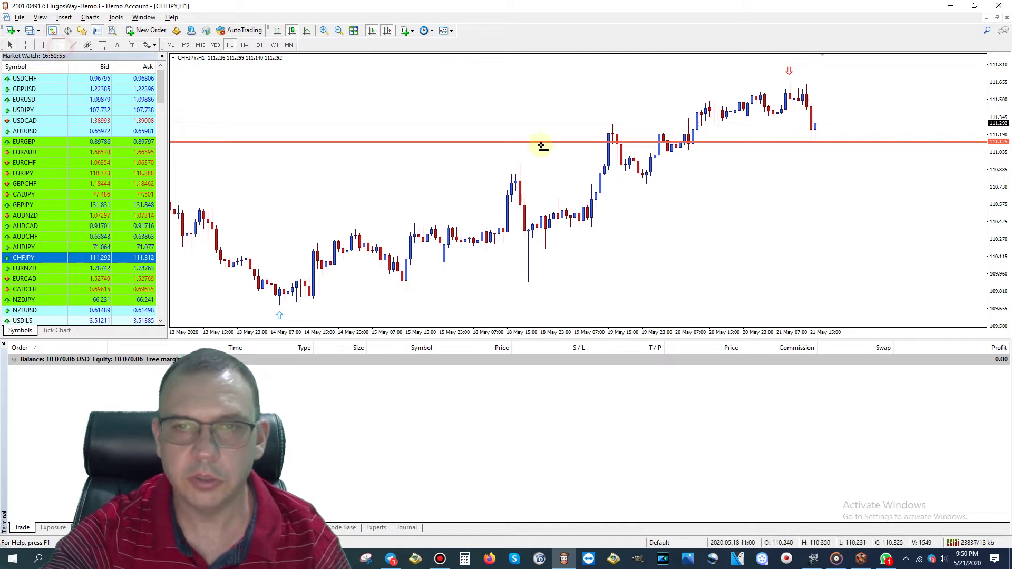
left_click(522, 163)
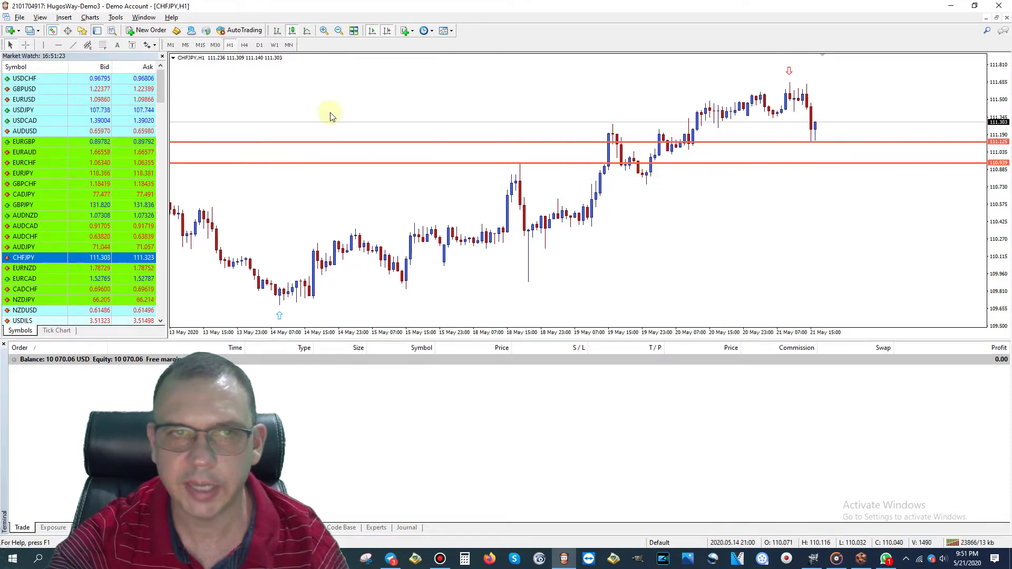
left_click(58, 46)
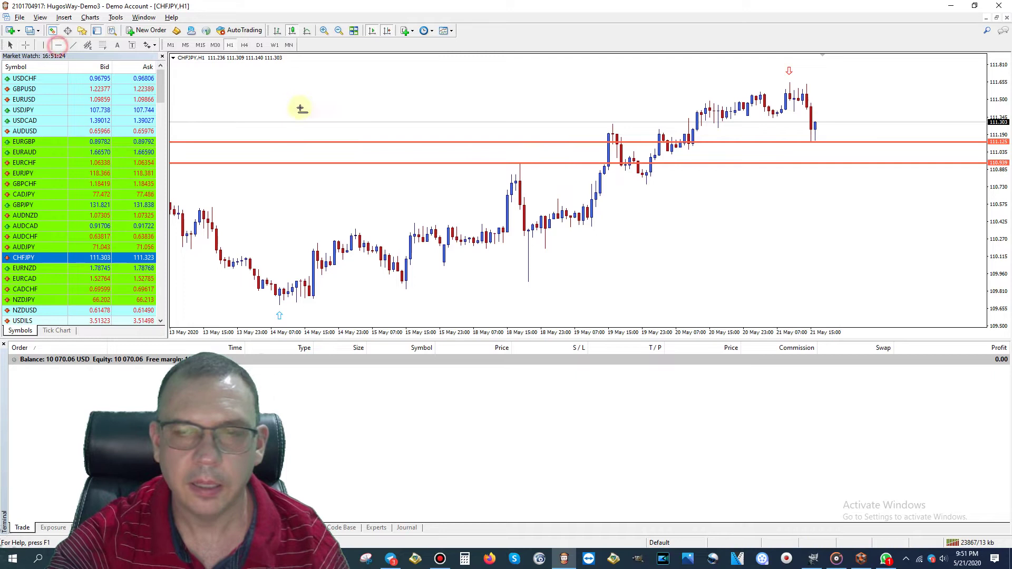
left_click(645, 184)
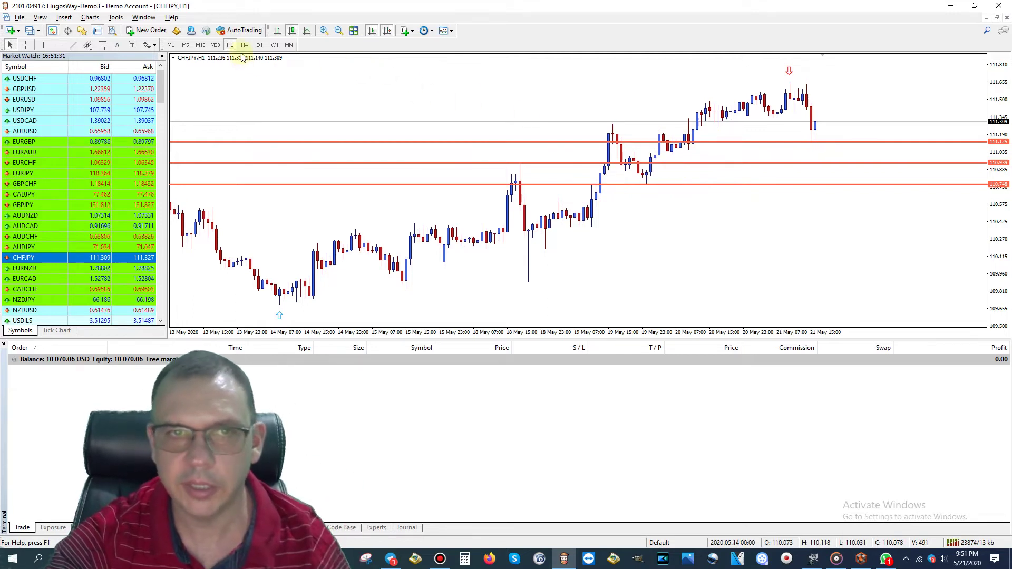
Step: Check the three levels on H4, return to the rescaled H1 chart, and start a new CHFJPY order
left_click(244, 45)
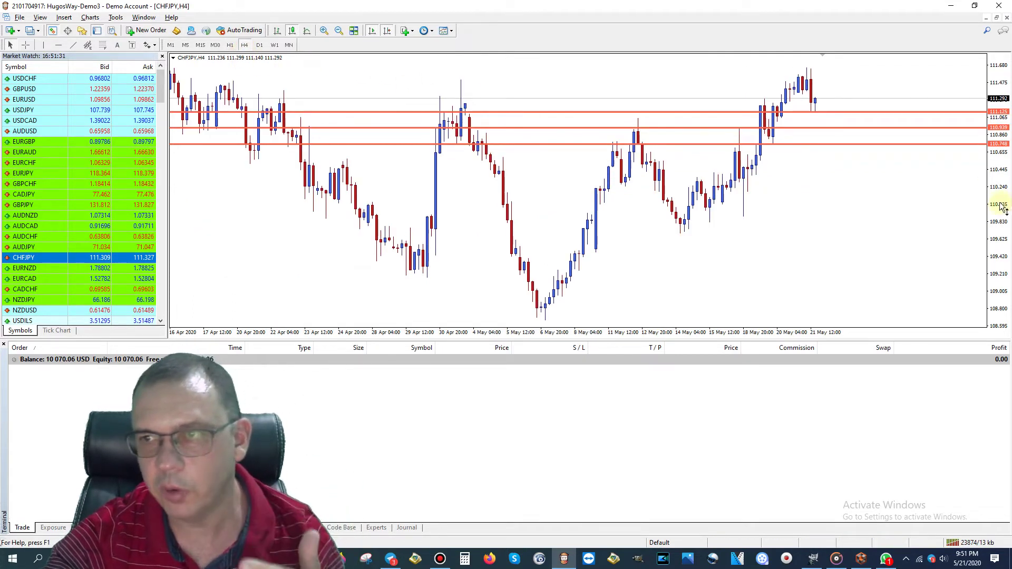
left_click_drag(1000, 218, 1000, 227)
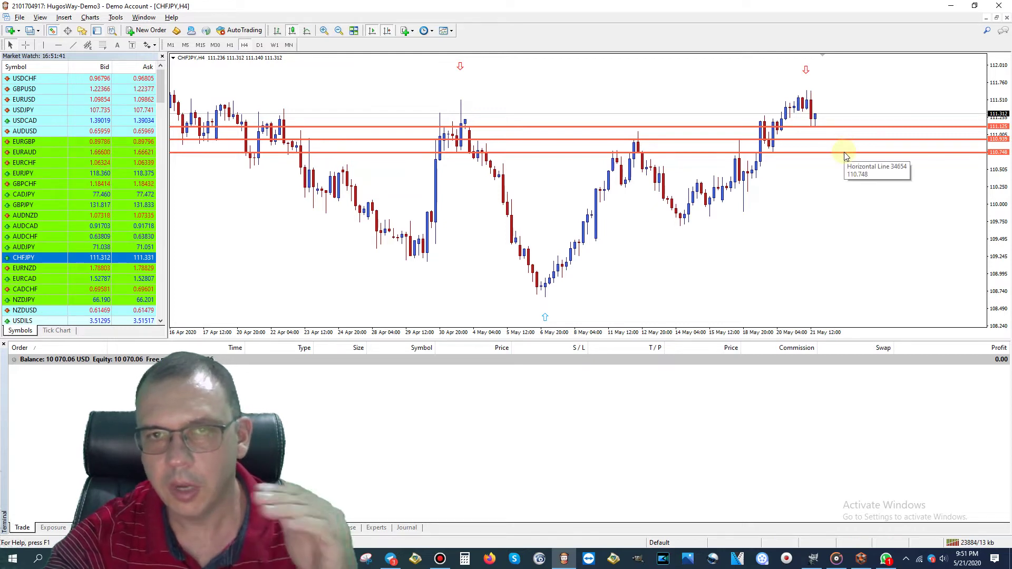
left_click(230, 45)
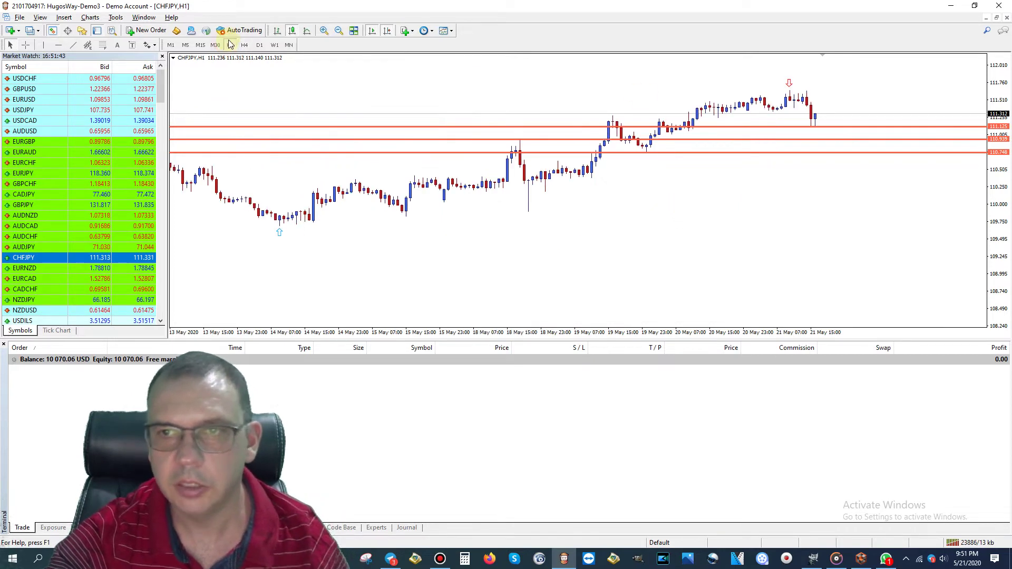
left_click_drag(1000, 238, 999, 243)
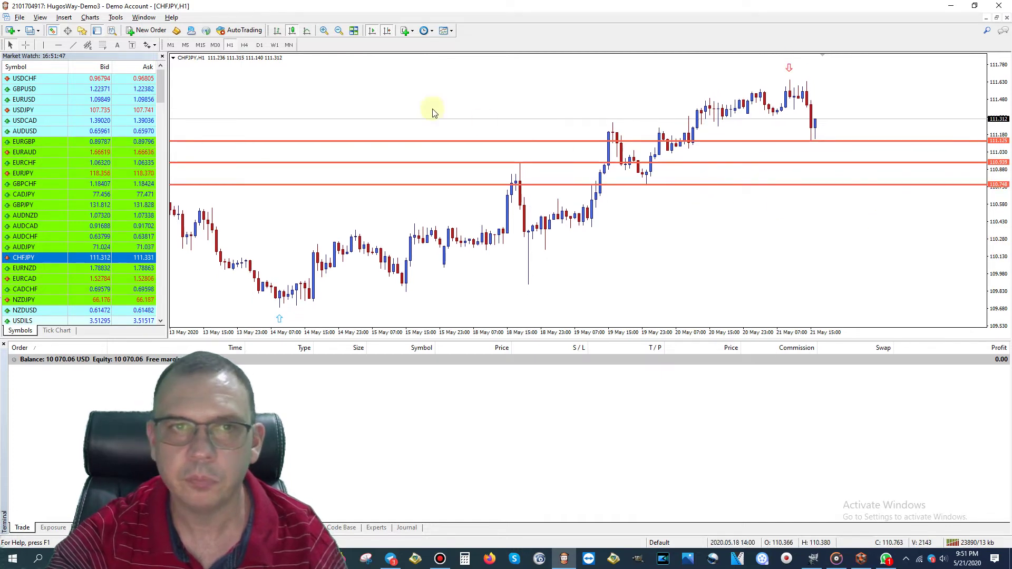
left_click(149, 30)
Step: Place a 0.05 lot CHFJPY Sell Stop pending order at 111.100 with take profit 111.000
left_click(290, 116)
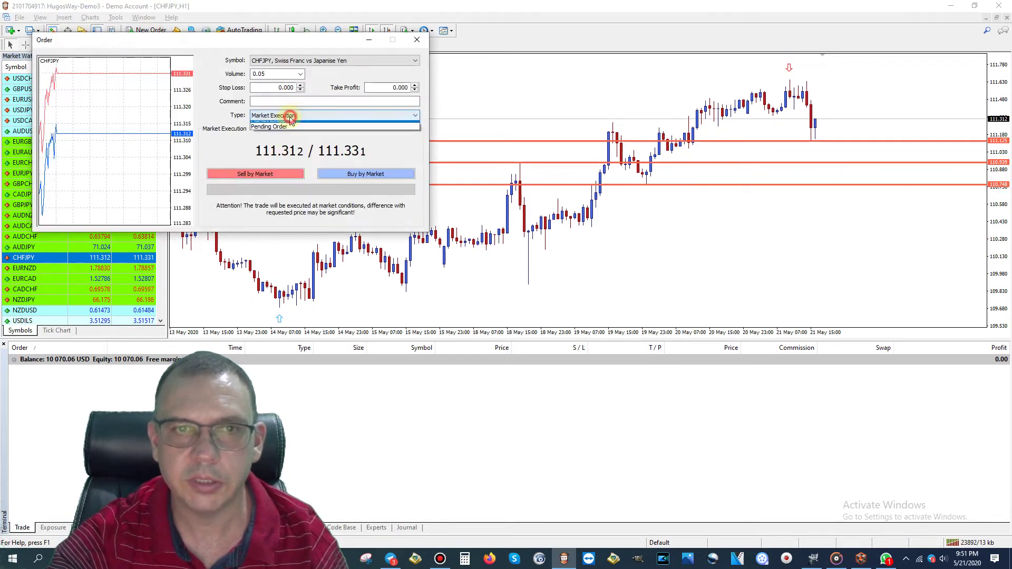
left_click(279, 127)
left_click(293, 144)
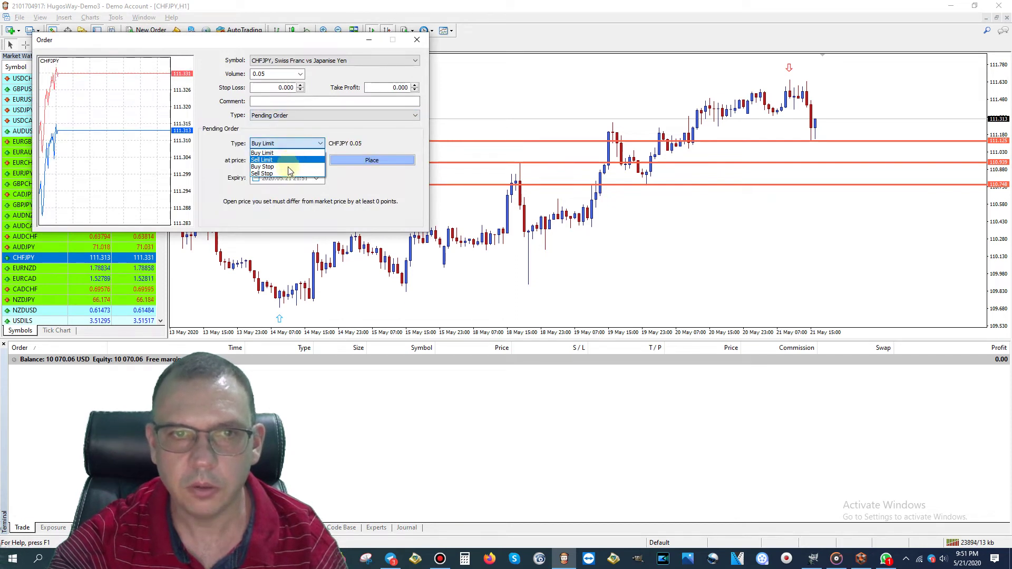
left_click(287, 174)
left_click(293, 161)
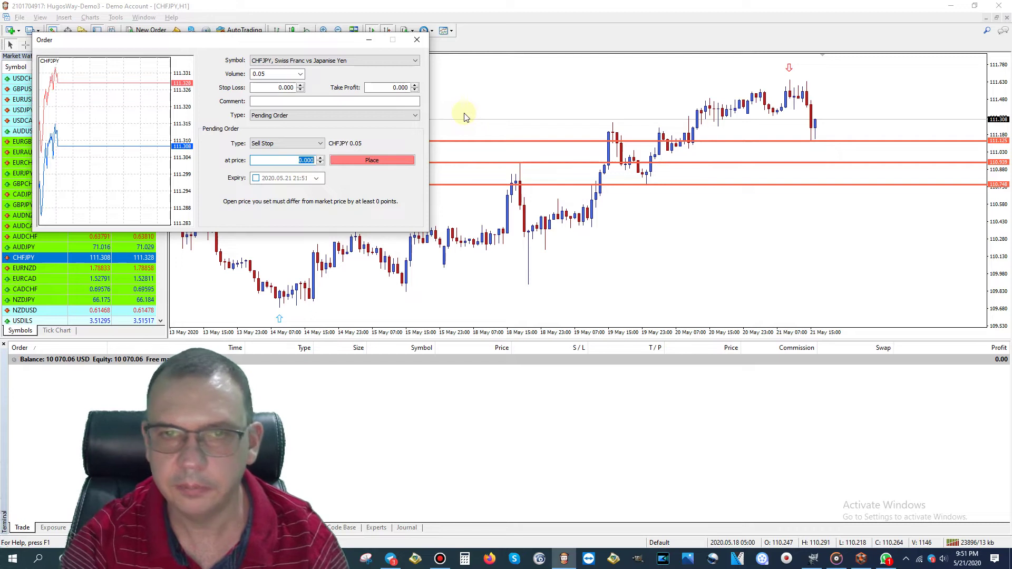
type("11")
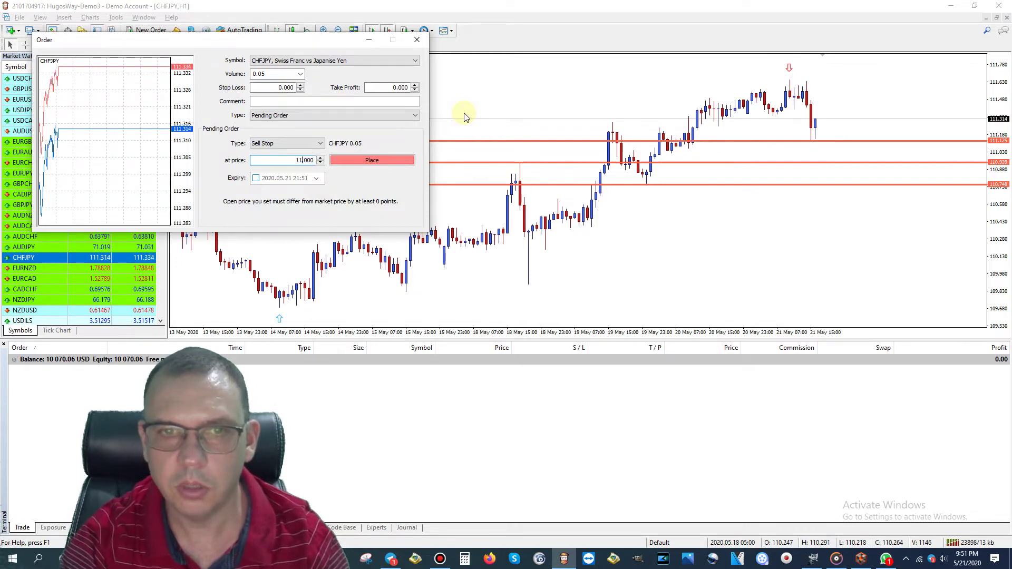
type("1.")
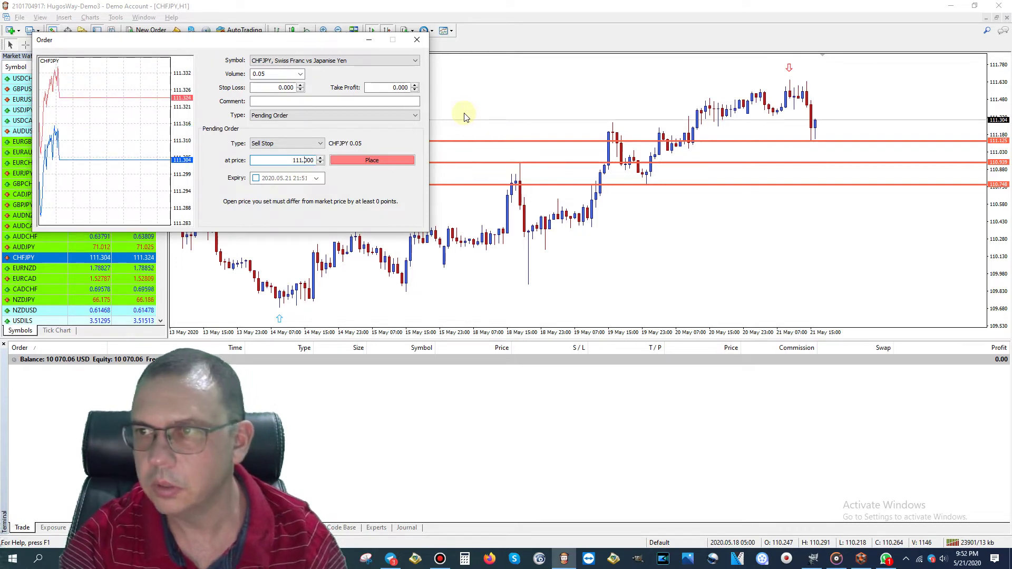
type("1")
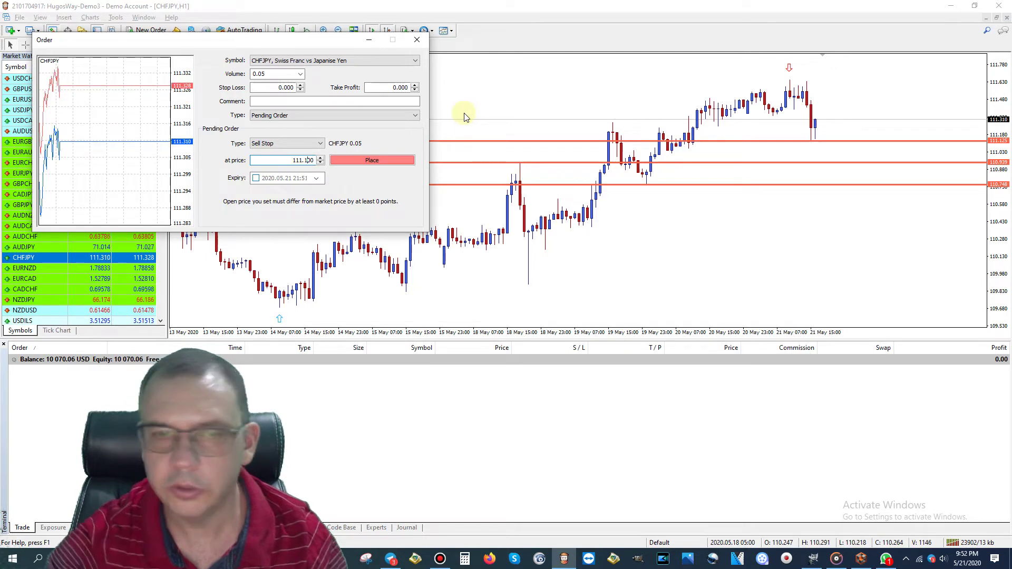
left_click(401, 88)
double_click(401, 88)
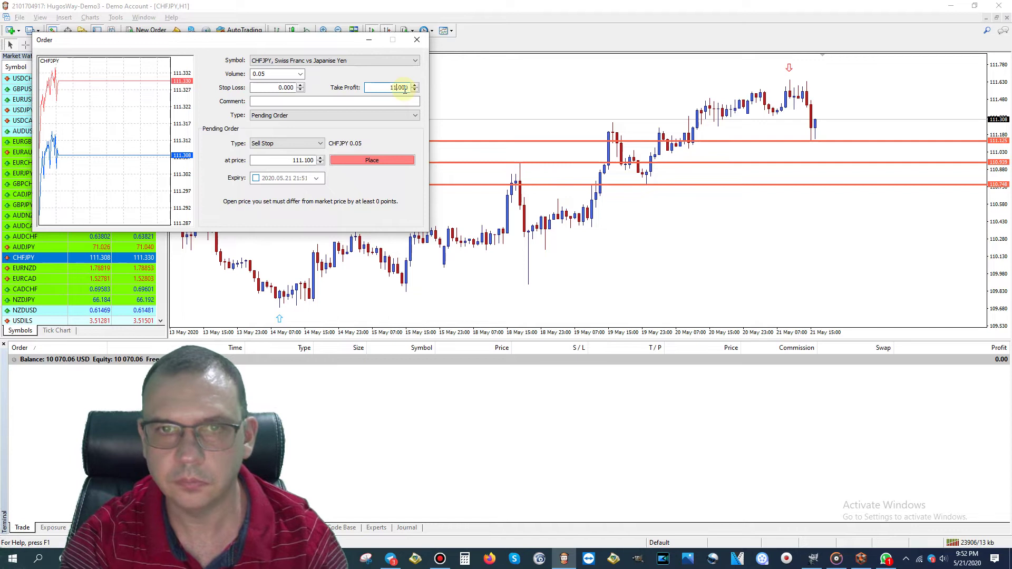
type("1")
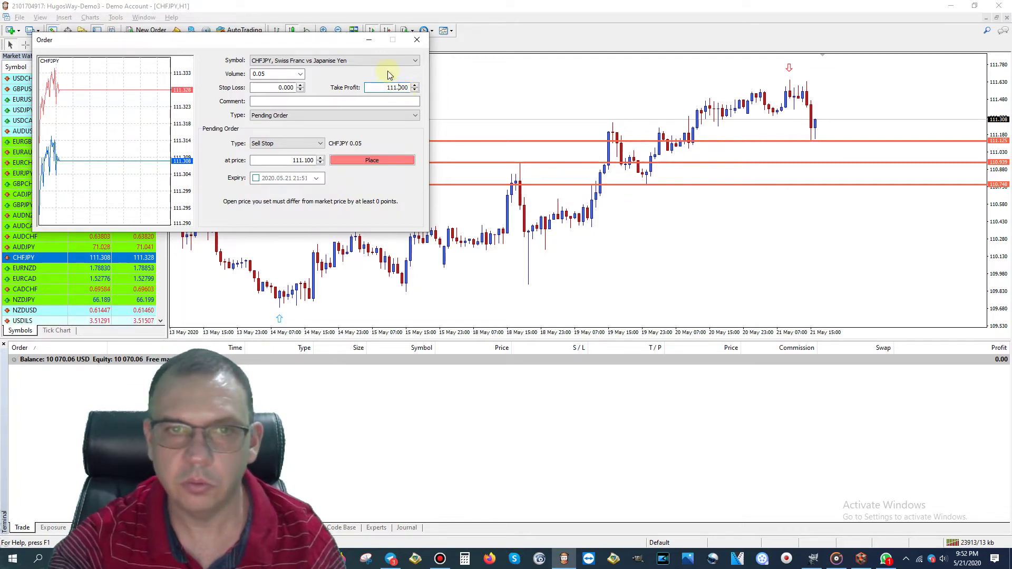
left_click(374, 161)
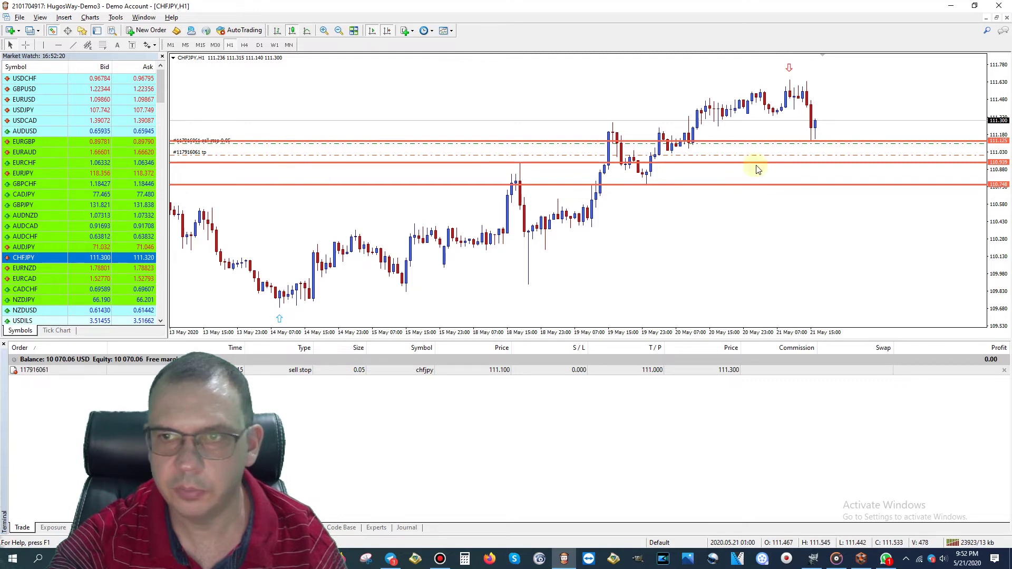
Step: Drag the first sell stop line to 111.081, with its take profit following to 110.981
left_click(831, 145)
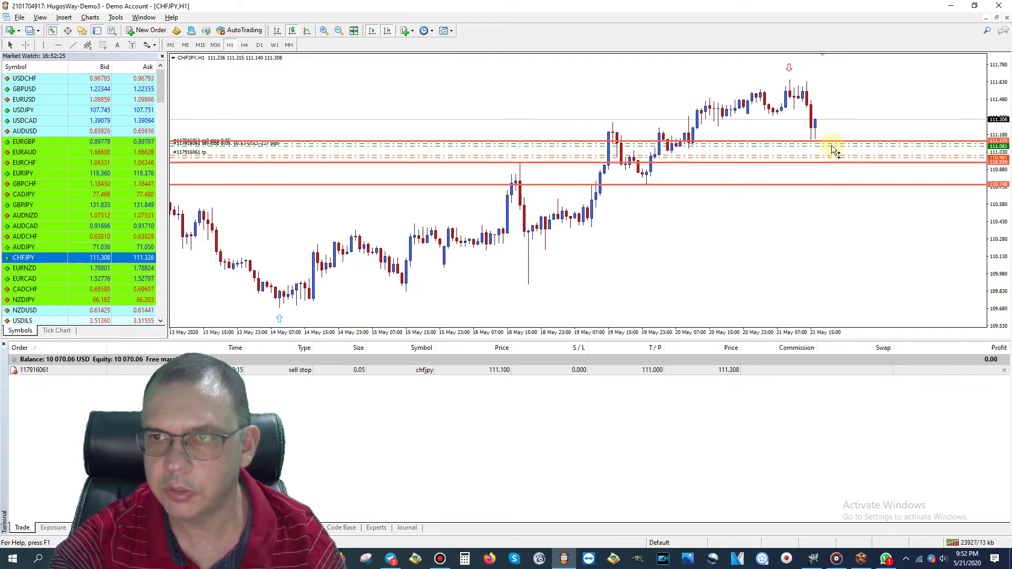
left_click_drag(830, 145, 823, 149)
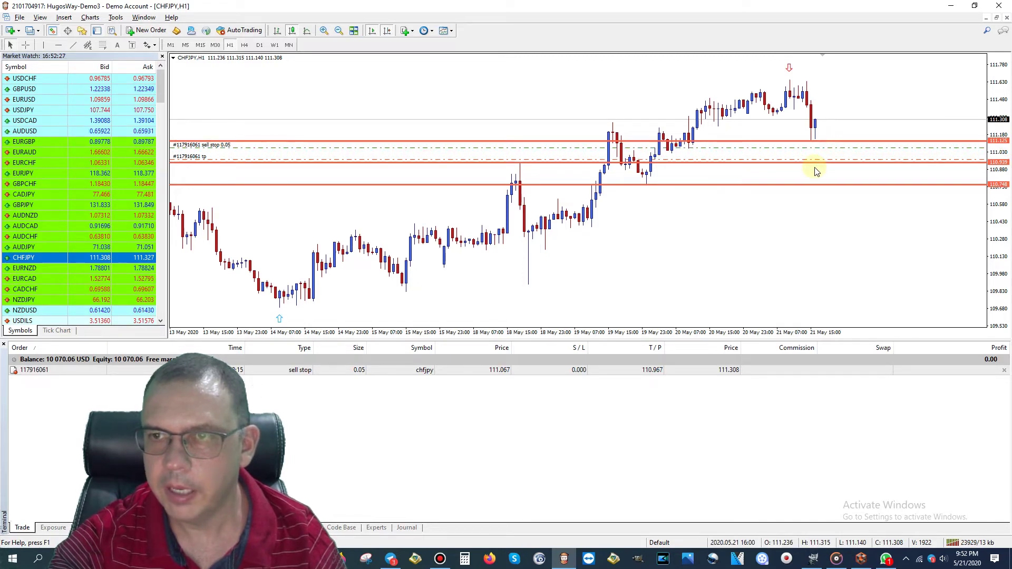
left_click(820, 152)
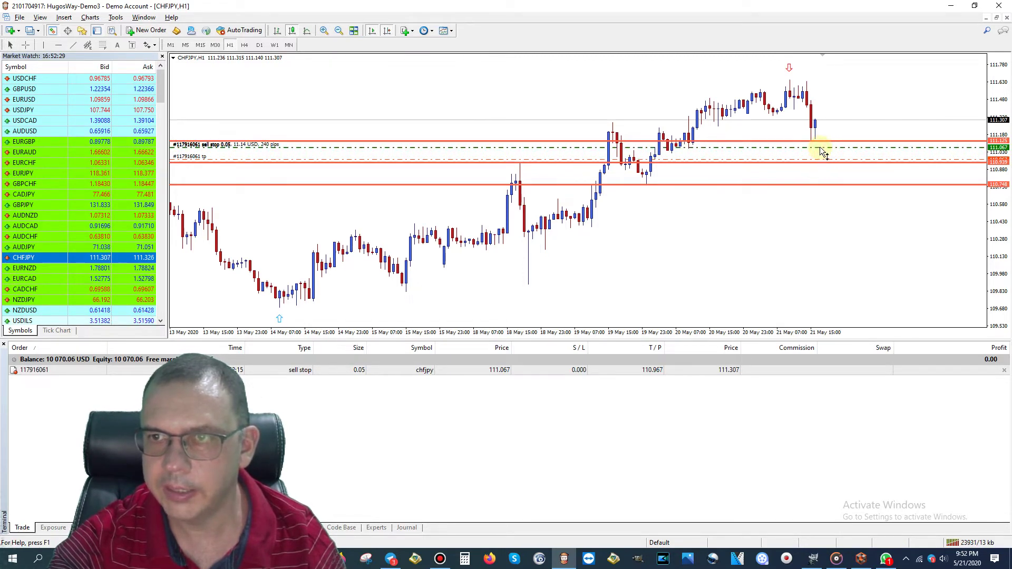
left_click_drag(820, 147, 817, 144)
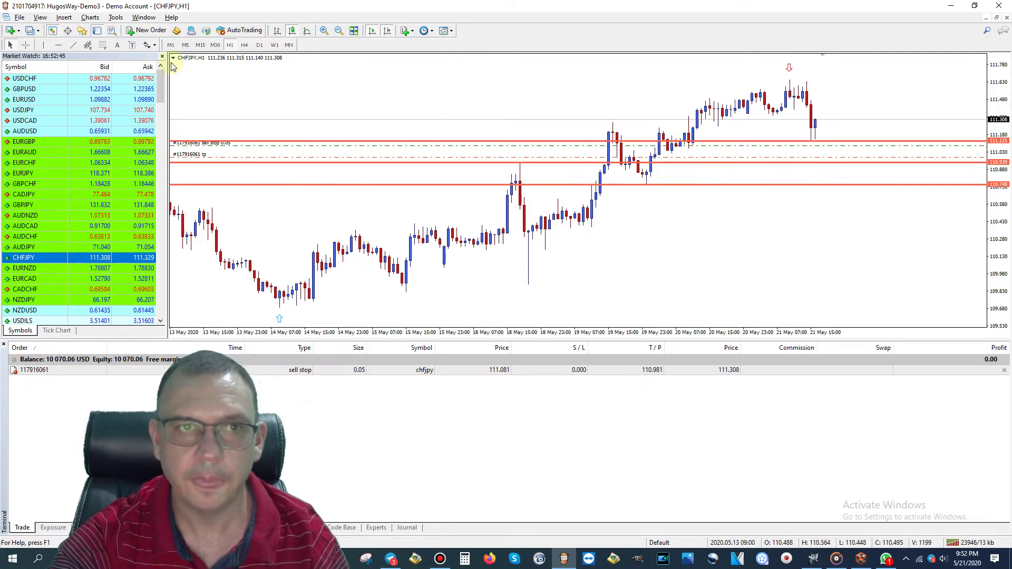
Step: Start a new CHFJPY order and set it as a Sell Stop pending order
left_click(149, 31)
left_click(348, 115)
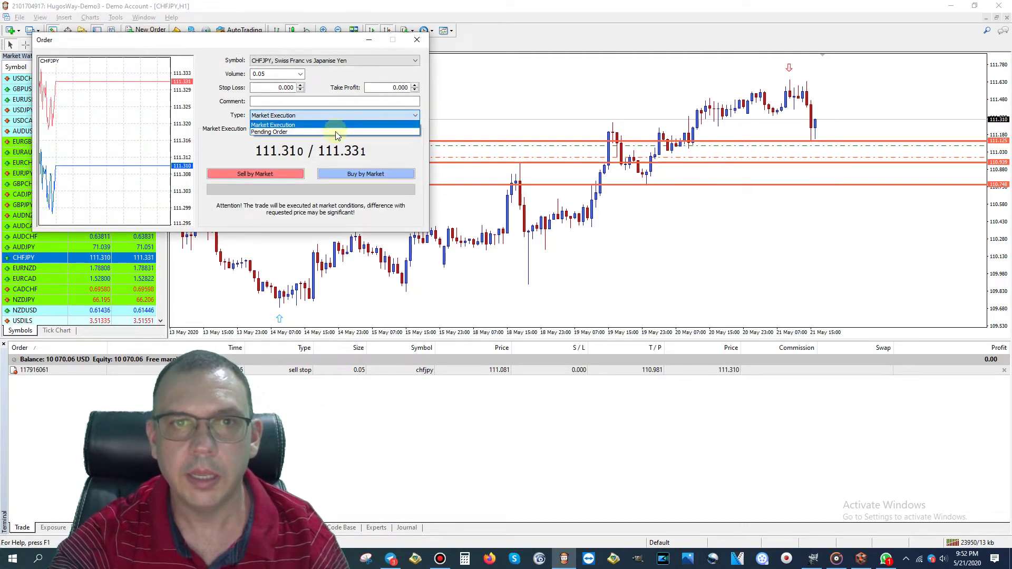
left_click(335, 132)
left_click(300, 142)
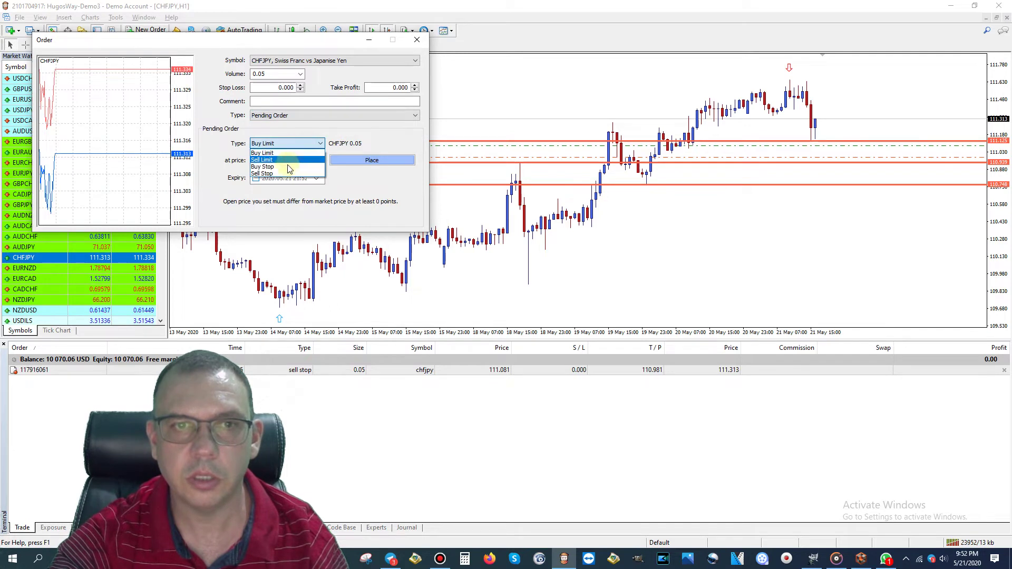
left_click(287, 174)
Step: Enter entry price 110.900 and take profit 110.800, then place the order
left_click(293, 160)
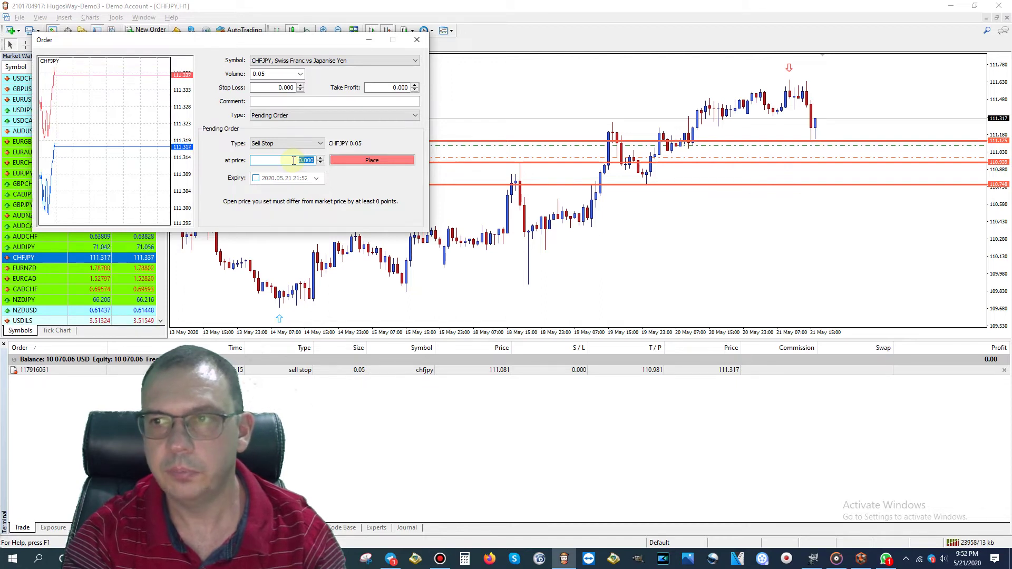
left_click(293, 160)
type("11")
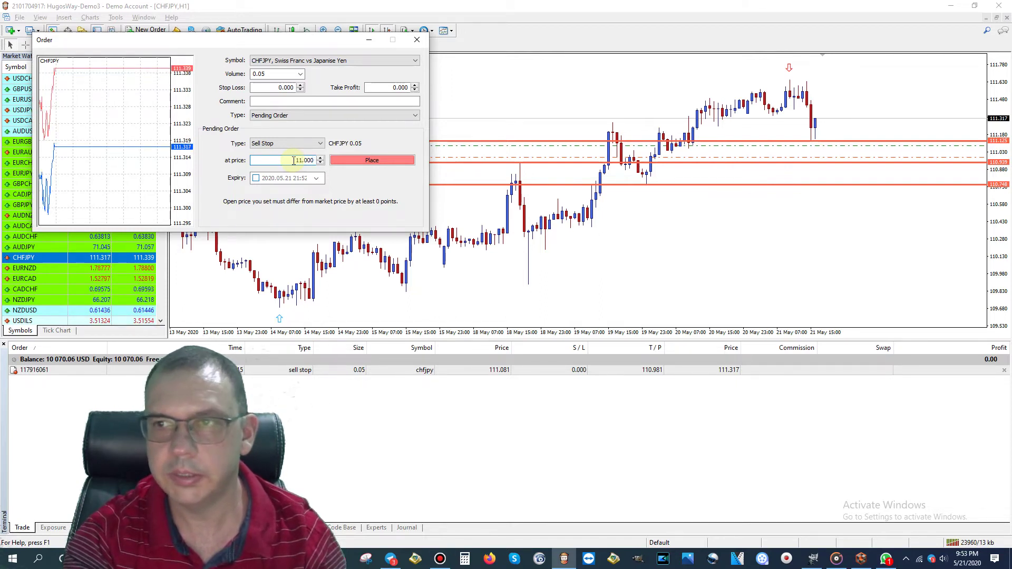
key("Right")
key("Right")
key("Delete")
type("9")
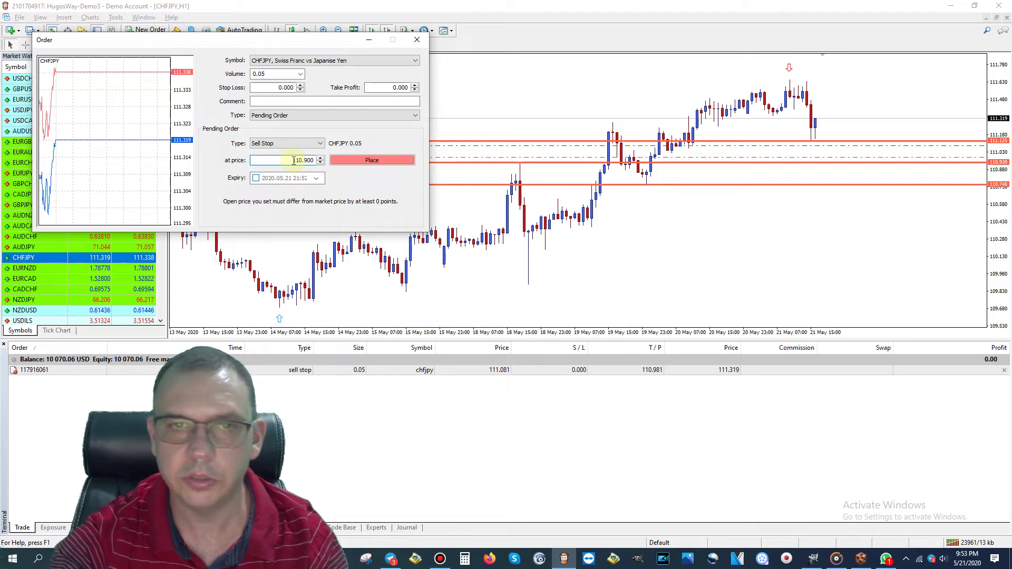
double_click(401, 88)
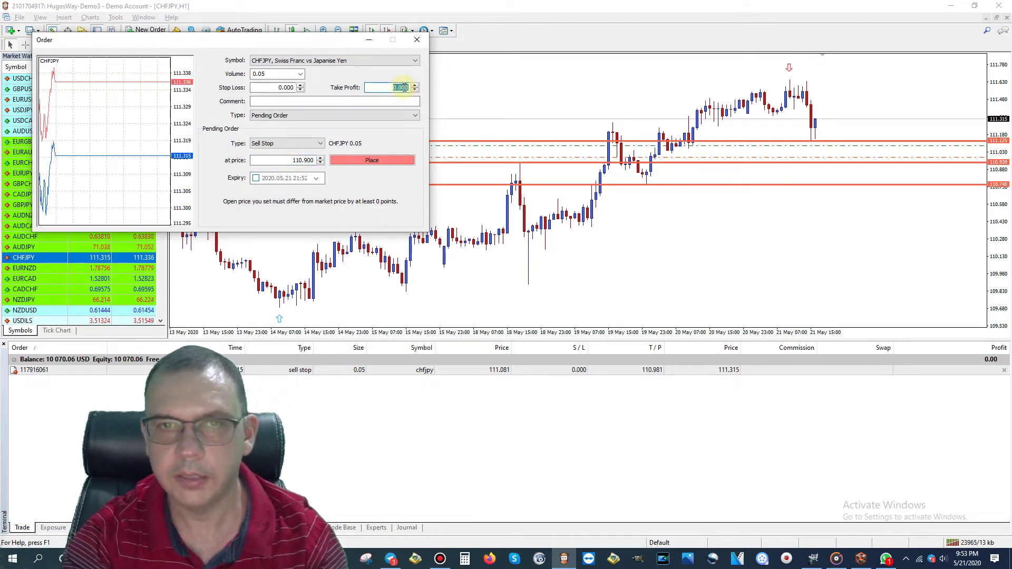
type("11")
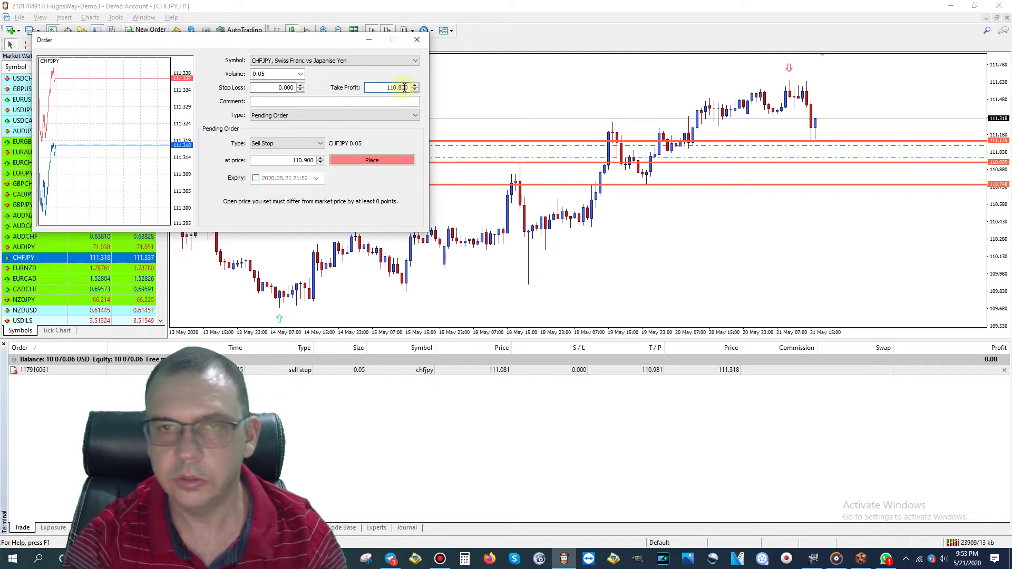
left_click(363, 160)
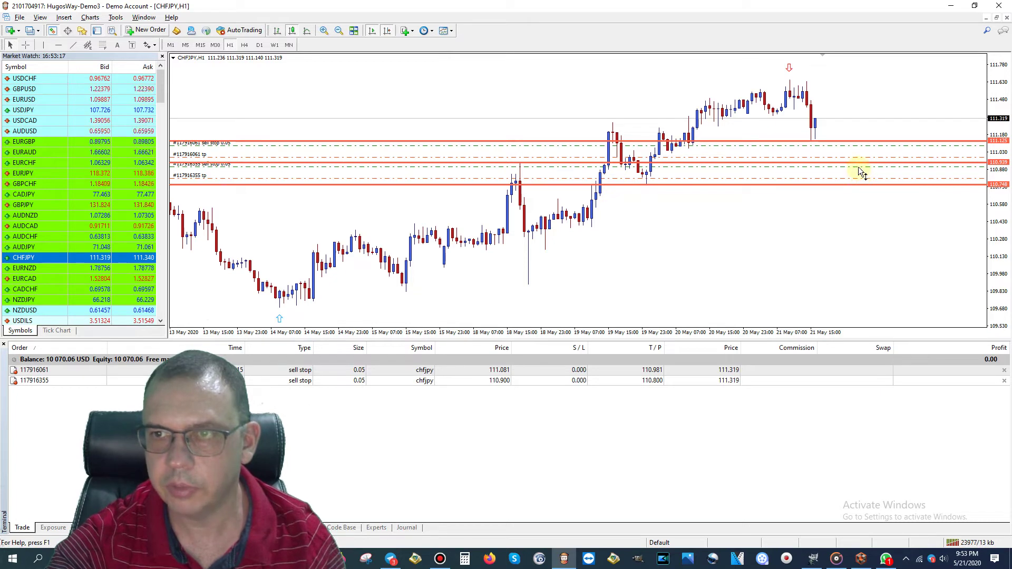
Step: Lower the second sell stop to 110.890, moving its take profit to 110.790
left_click_drag(858, 166, 858, 168)
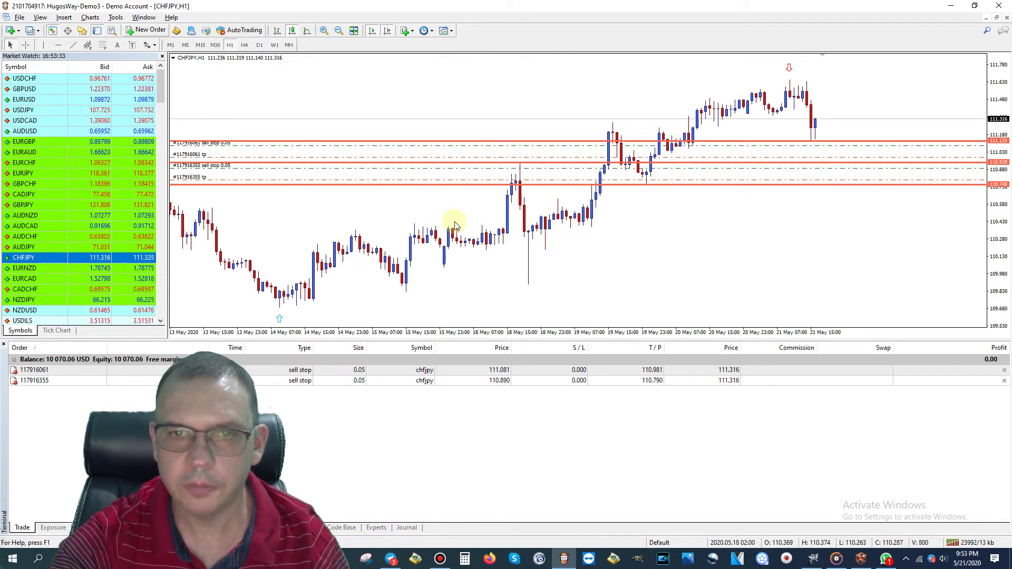
left_click(59, 45)
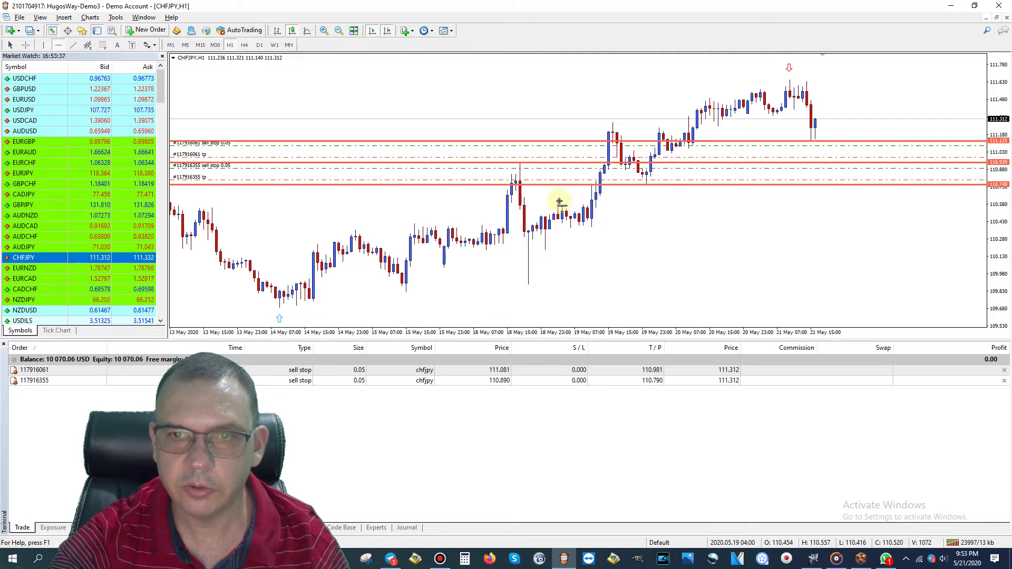
Step: Place a horizontal line at about 110.611, below the existing levels and sell stops
left_click(557, 200)
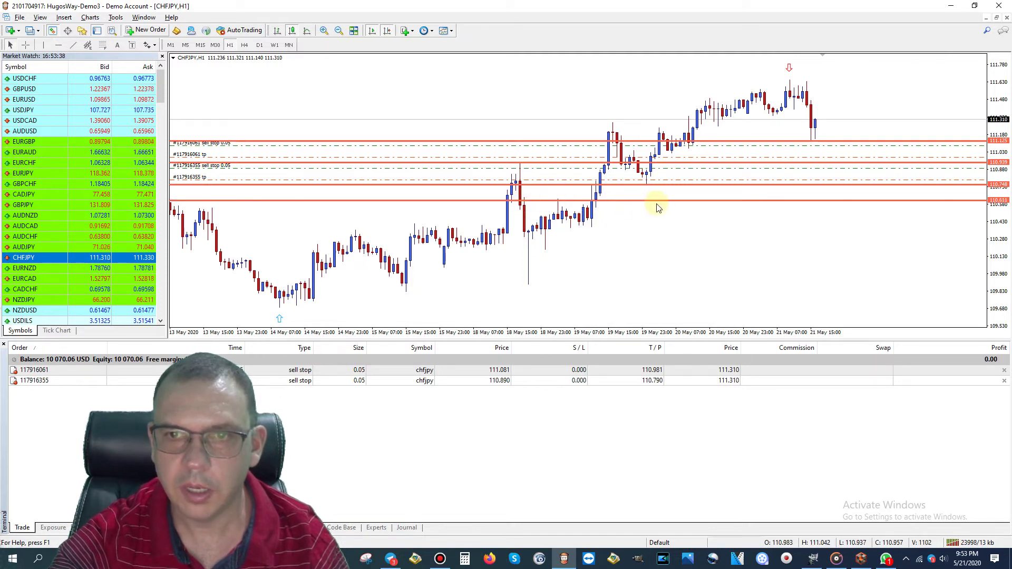